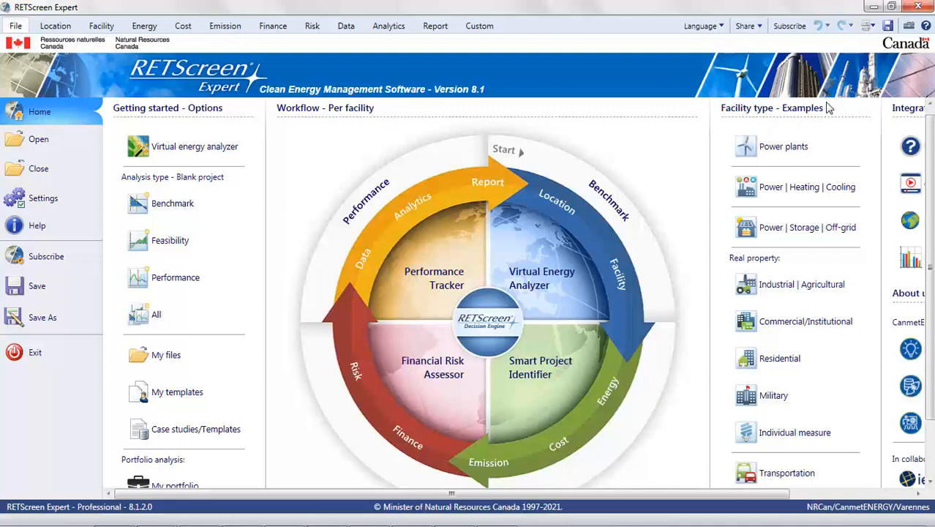
# Step: Open the Transportation facility example and review its site reference conditions and facility information
pyautogui.moveTo(791, 484)
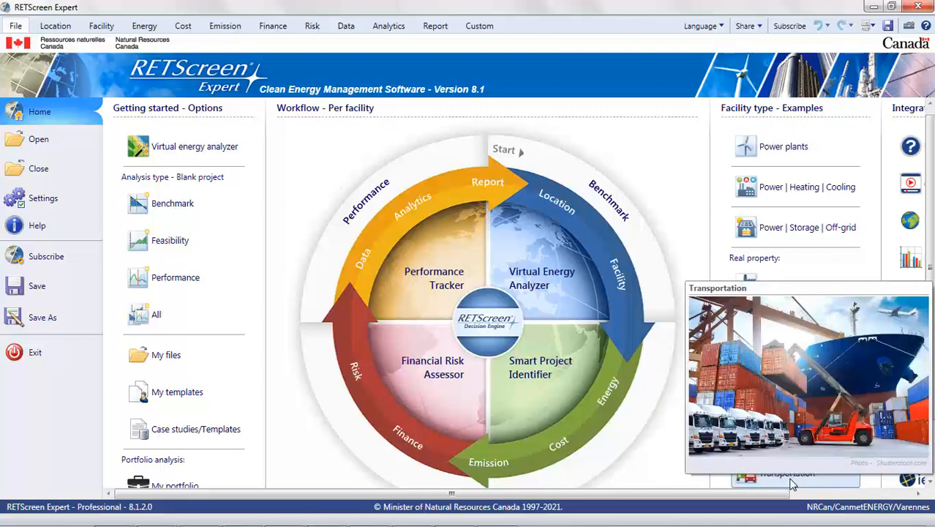
pyautogui.click(791, 484)
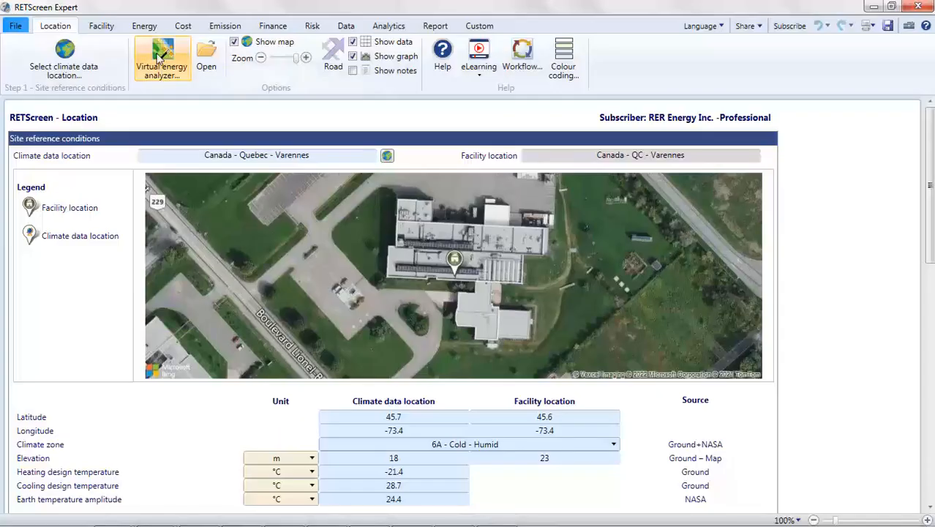
pyautogui.click(101, 26)
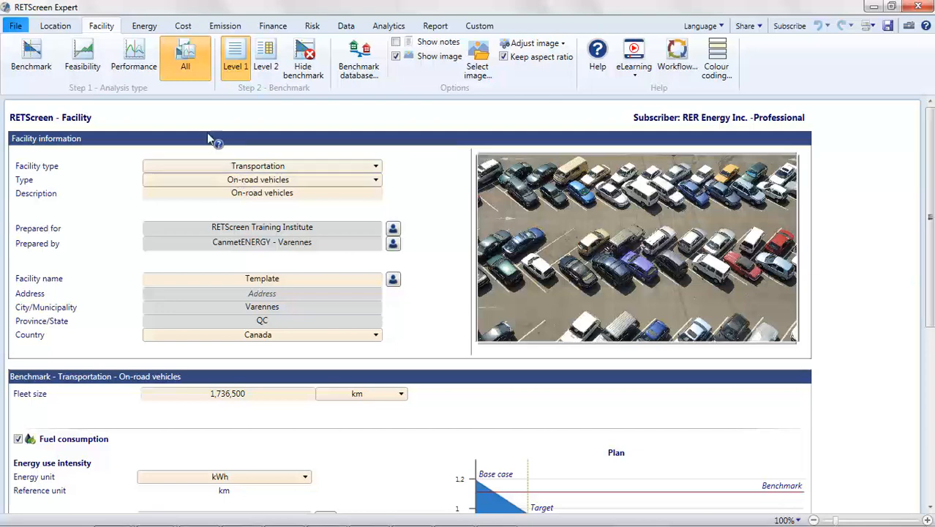
# Step: Review the energy model's fuel and electricity rates and the Honda Civic - Nissan Leaf base and proposed cases
pyautogui.click(148, 28)
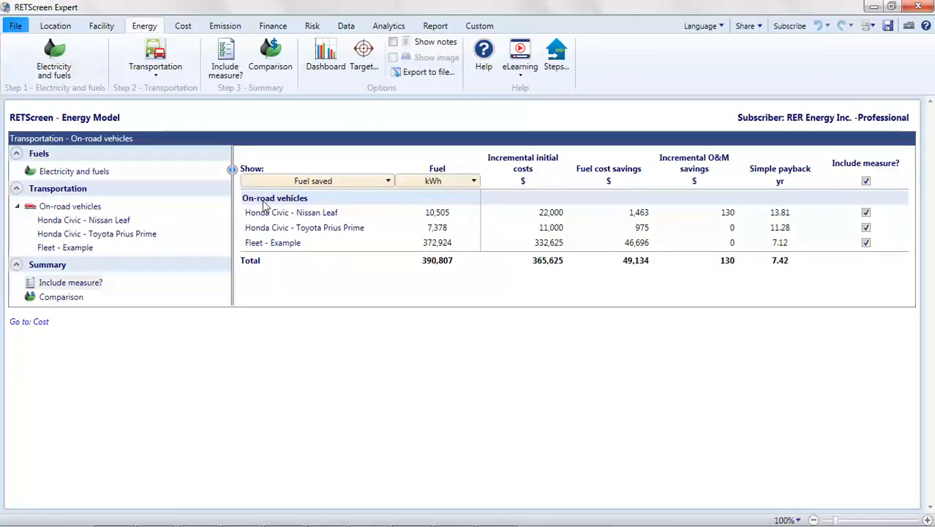
pyautogui.click(50, 174)
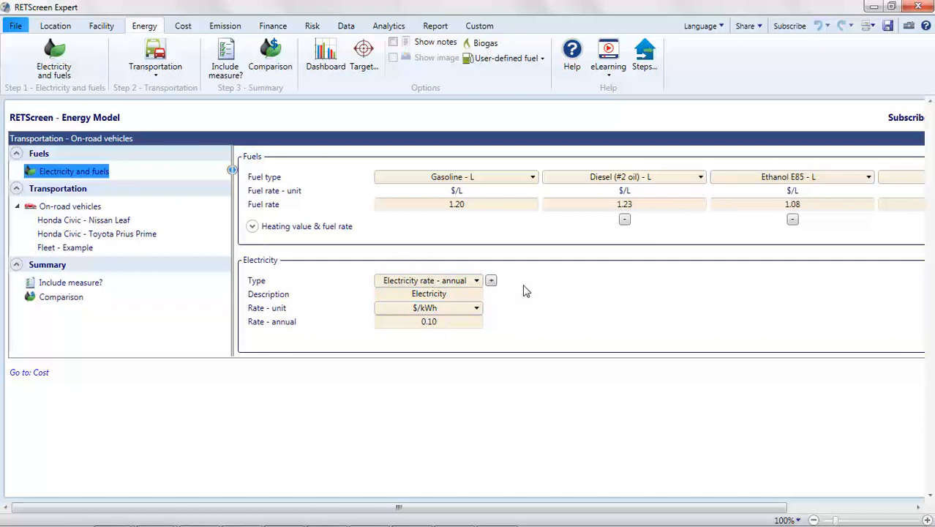
pyautogui.click(77, 207)
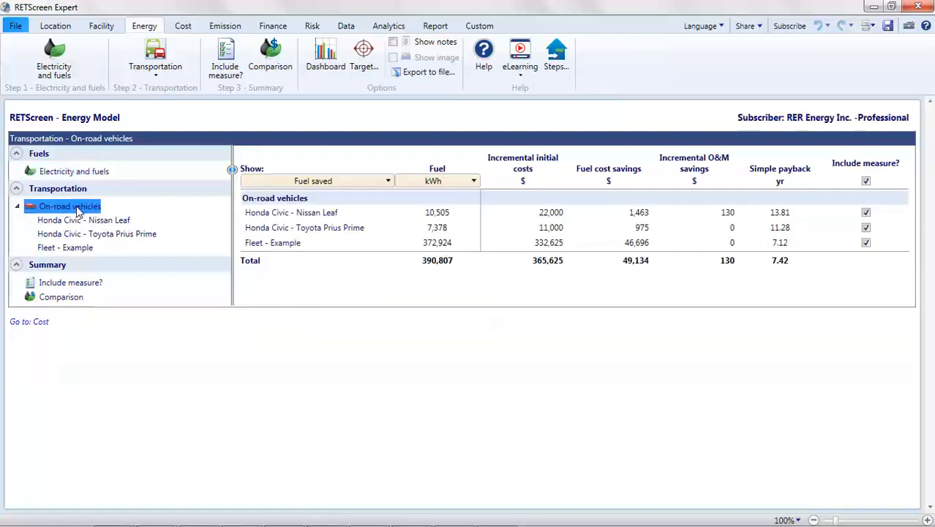
pyautogui.click(282, 217)
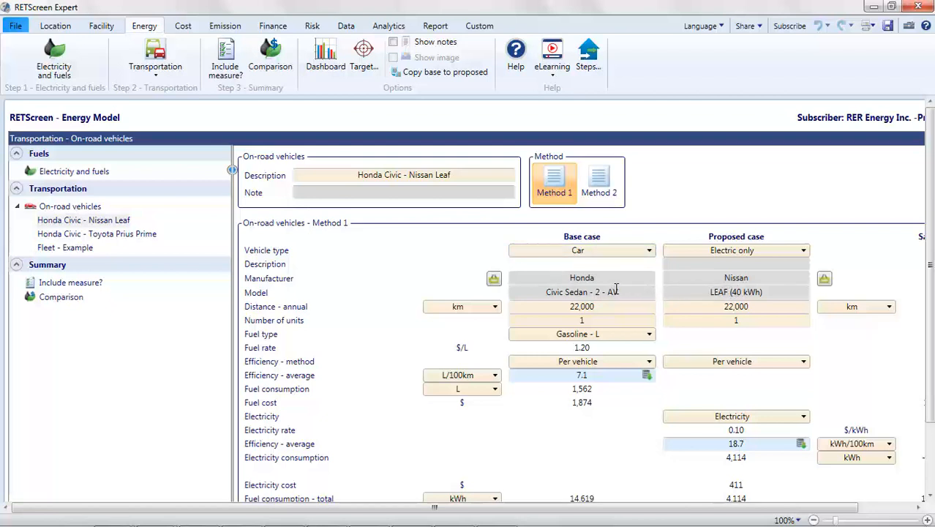
pyautogui.scroll(-3, 613, 290)
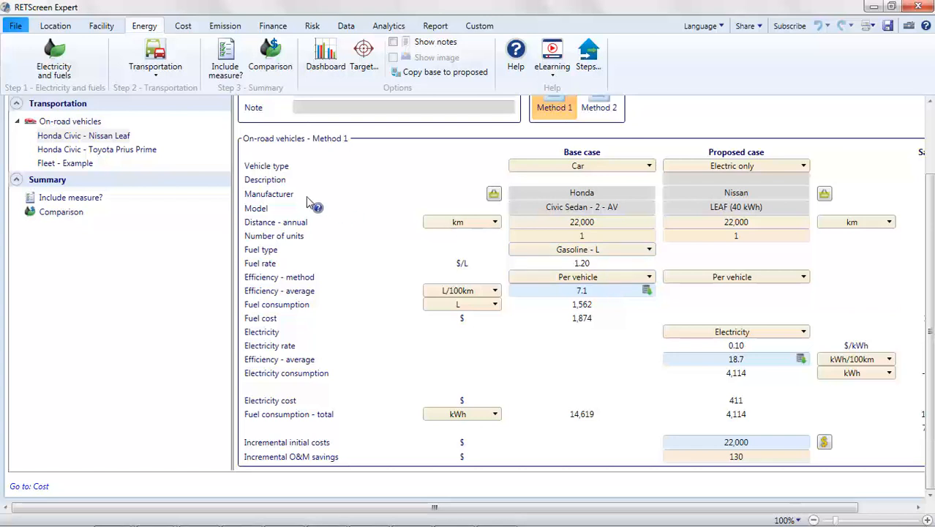
# Step: Examine the Honda Civic - Toyota Prius Prime measure's distance on fuel, annual distance and total fuel consumption in both cases
pyautogui.click(113, 153)
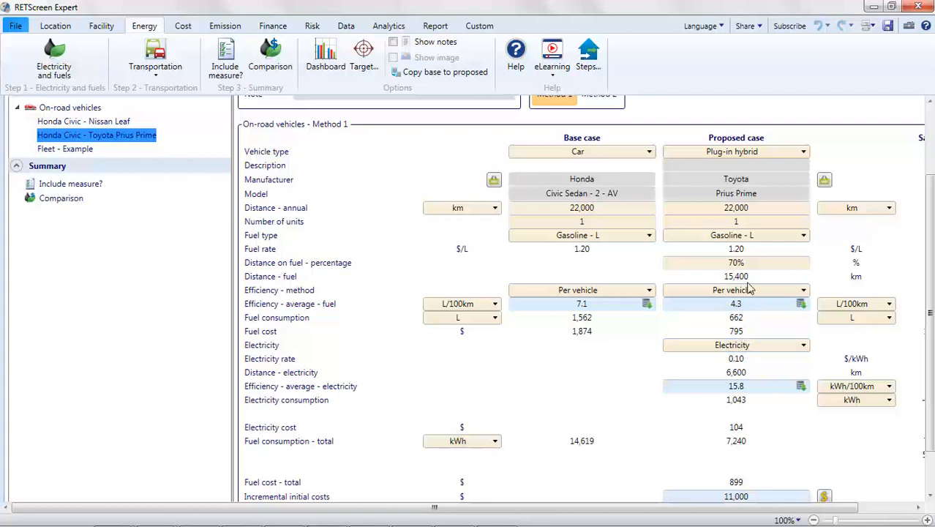
pyautogui.click(743, 265)
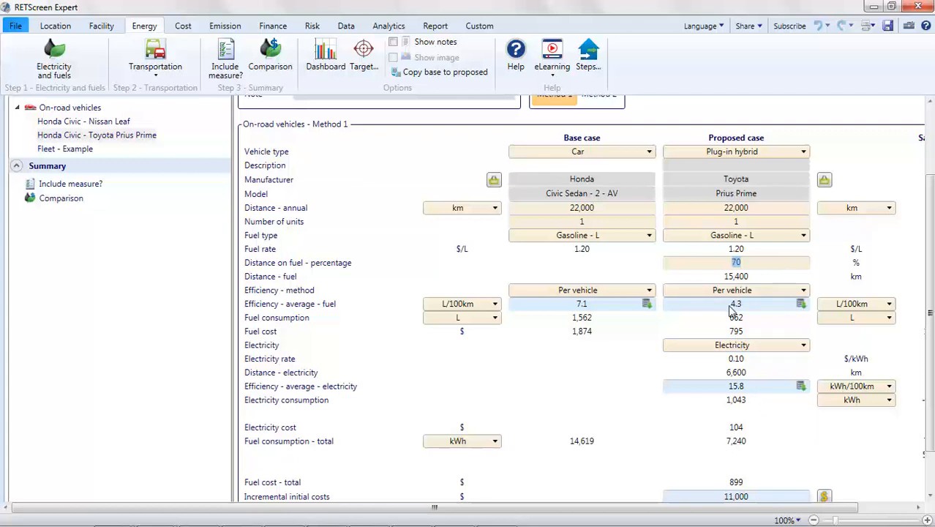
pyautogui.click(736, 208)
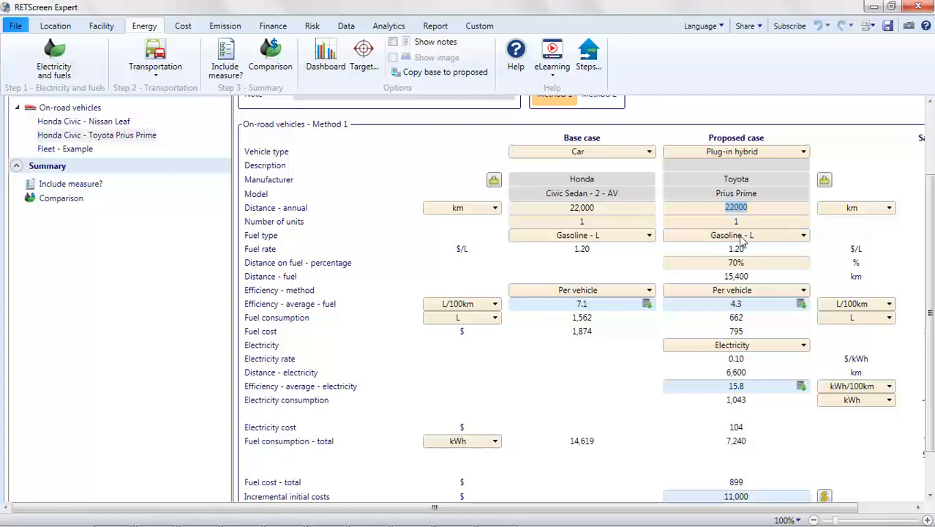
pyautogui.click(744, 443)
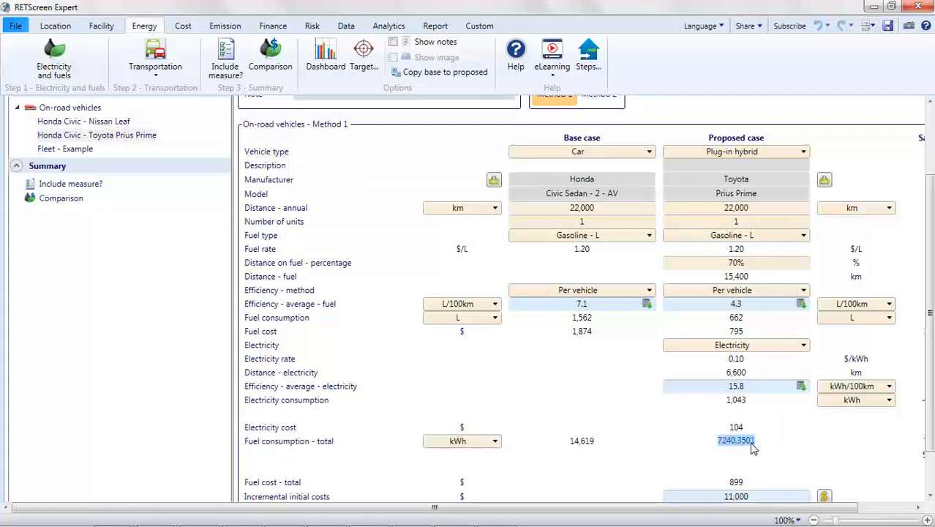
pyautogui.click(586, 443)
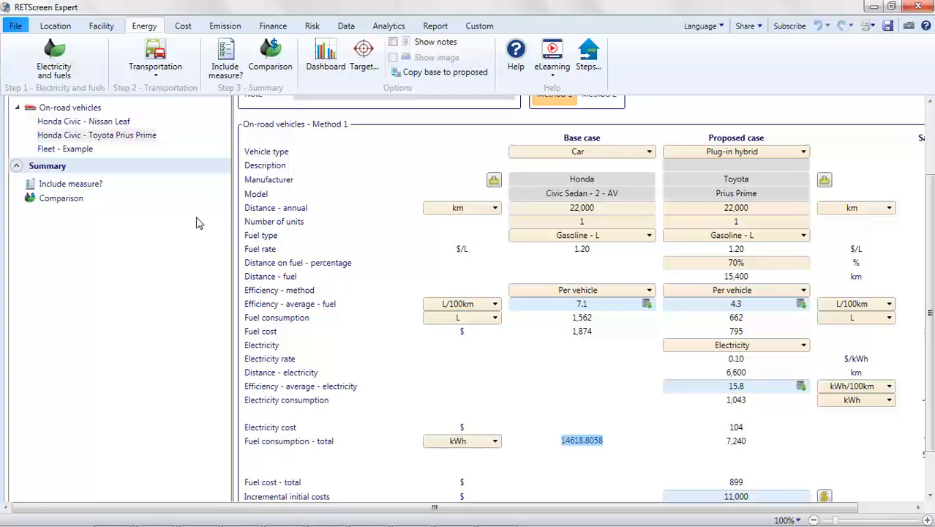
# Step: Review the Fleet - Example measure's Method 2 vehicle table, including fuel types, average efficiencies and incremental initial costs
pyautogui.click(65, 148)
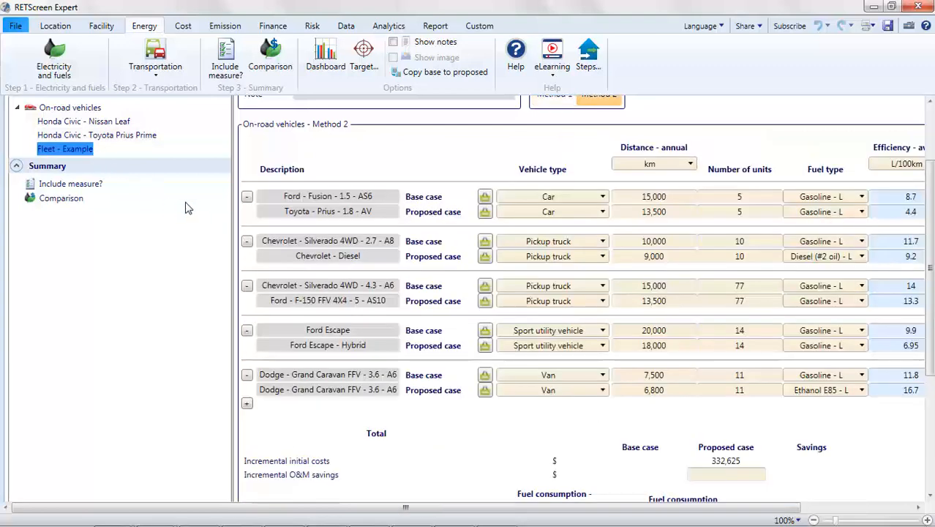
pyautogui.scroll(2, 512, 220)
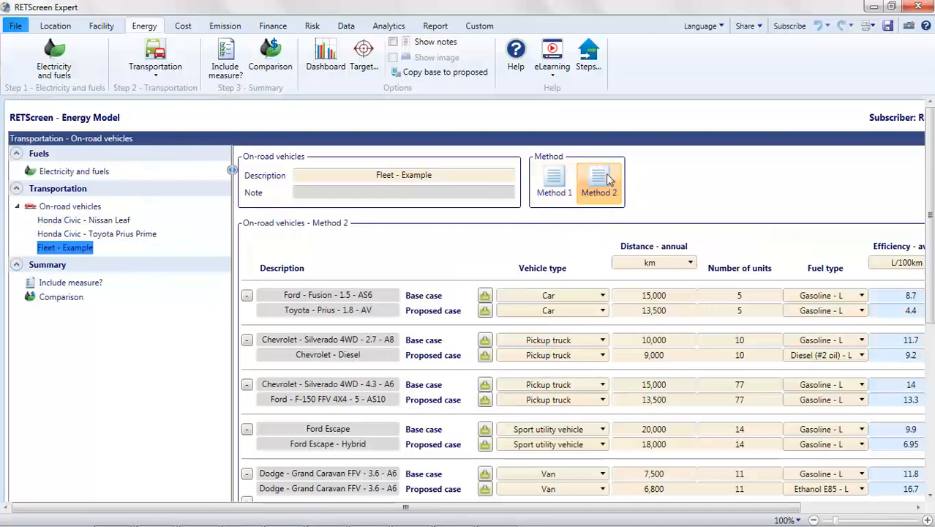
pyautogui.moveTo(561, 506); pyautogui.dragTo(686, 504)
pyautogui.scroll(-2, 611, 408)
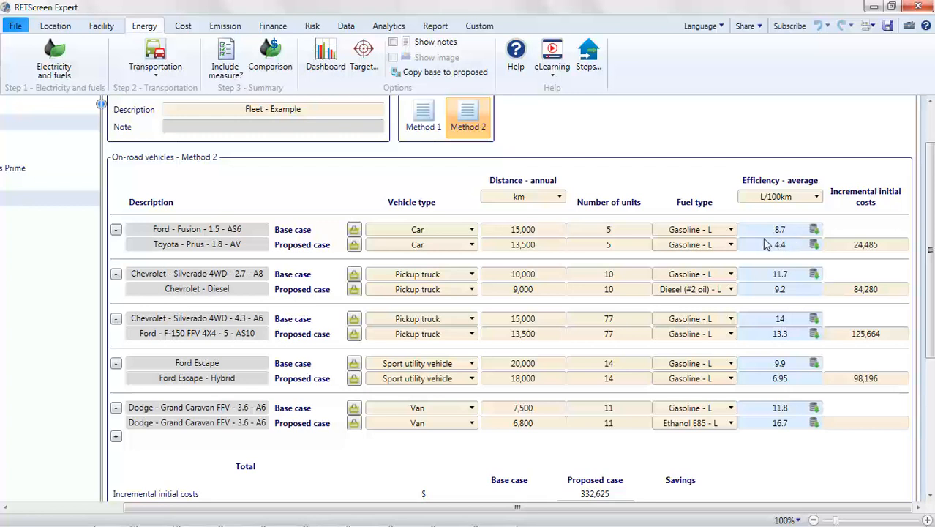
# Step: Look up the Ford Fusion base case and the Dodge Grand Caravan base and proposed cases in the product database
pyautogui.click(357, 234)
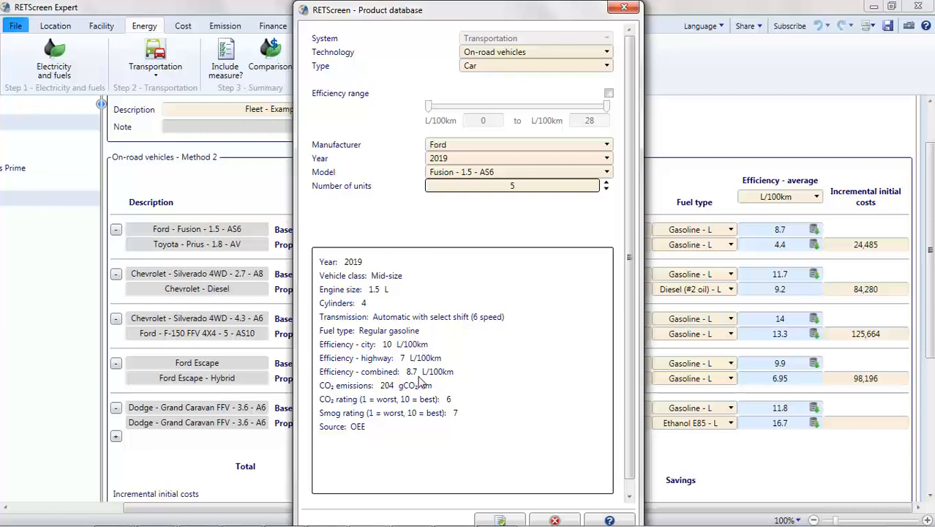
pyautogui.click(501, 520)
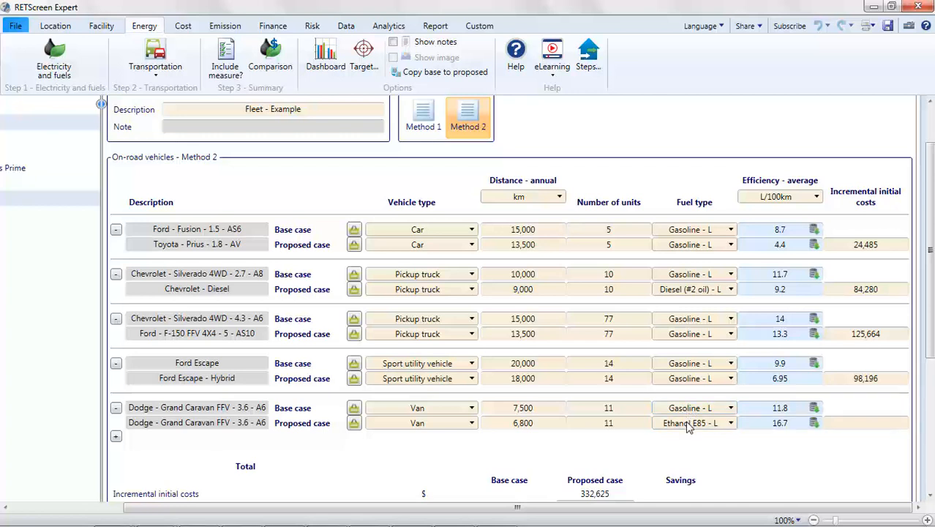
pyautogui.click(353, 409)
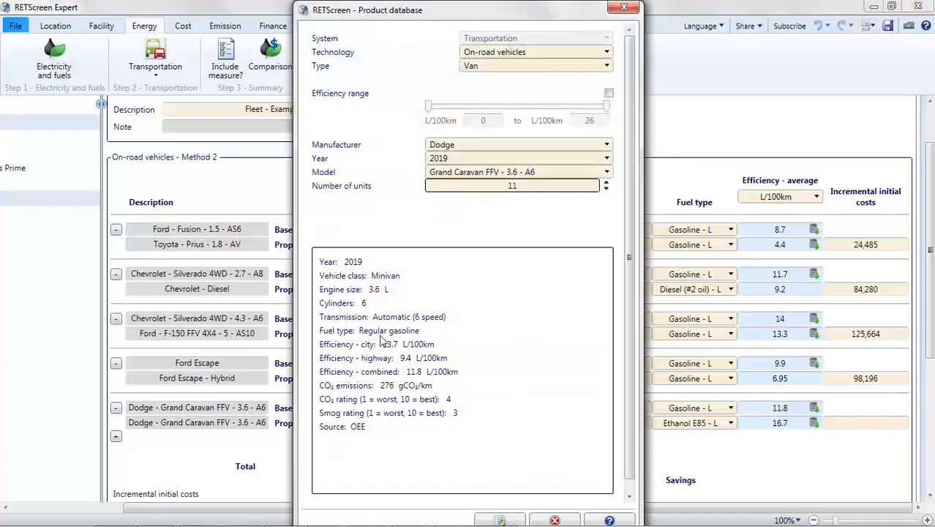
pyautogui.click(555, 520)
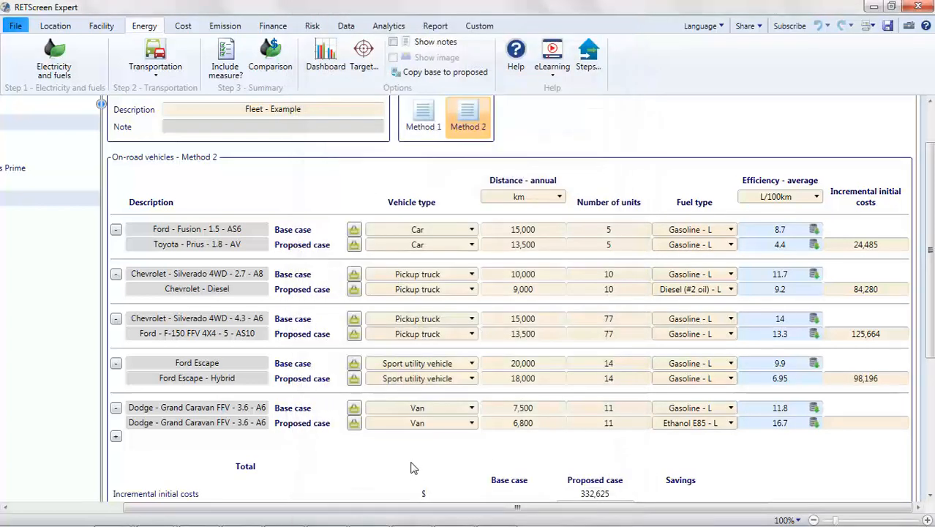
pyautogui.click(354, 424)
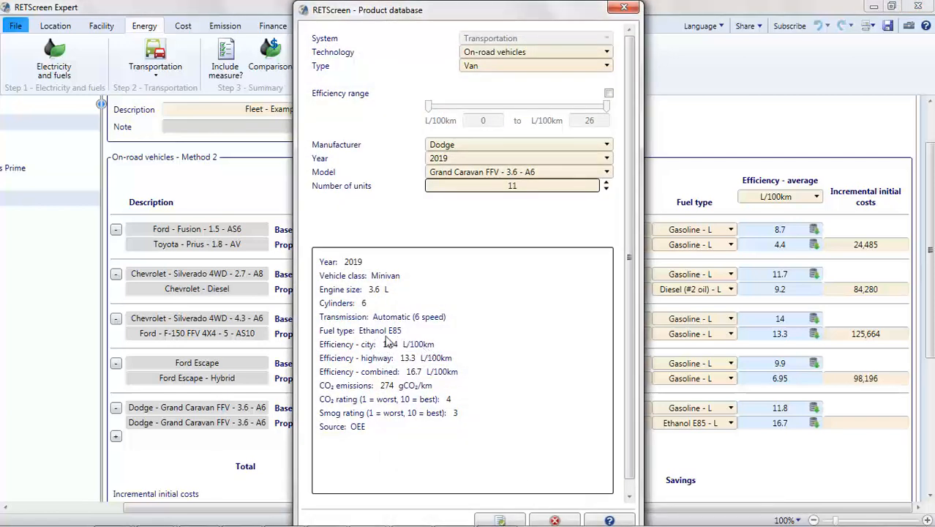
pyautogui.click(545, 521)
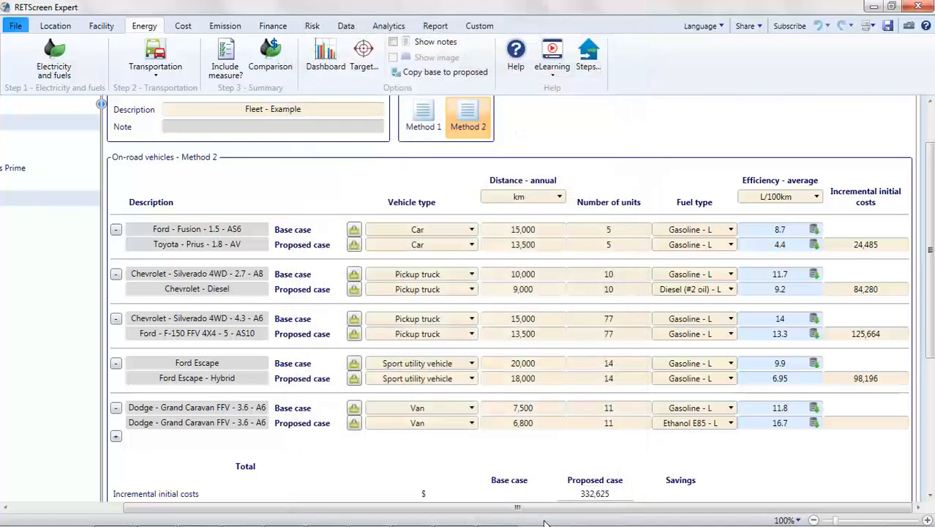
# Step: Review the fleet's total incremental costs, fuel consumption by fuel type, and fuel cost savings below the vehicle table
pyautogui.scroll(-1, 468, 460)
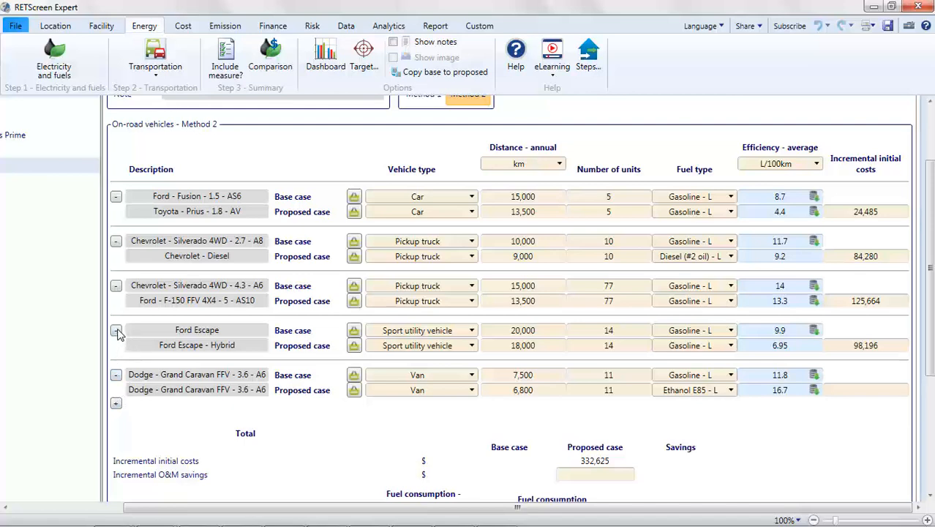
pyautogui.scroll(-5, 176, 413)
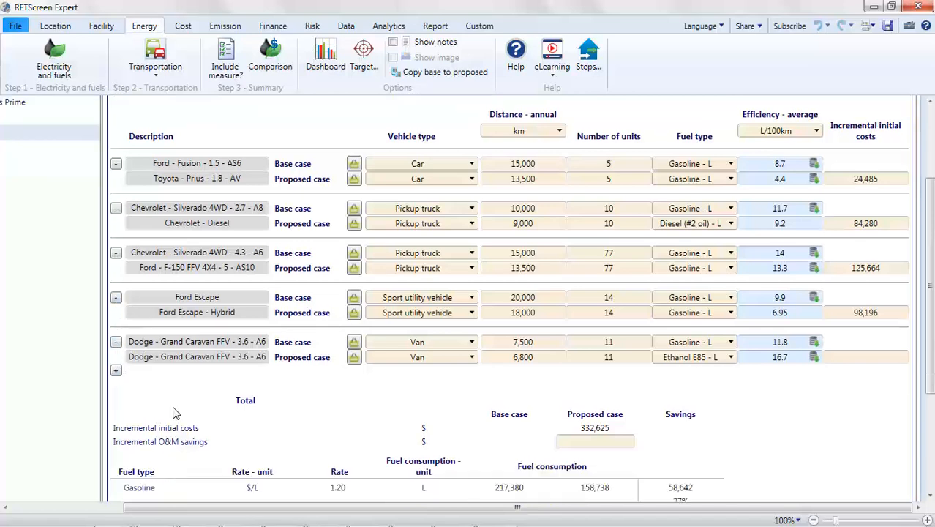
pyautogui.scroll(-2, 176, 413)
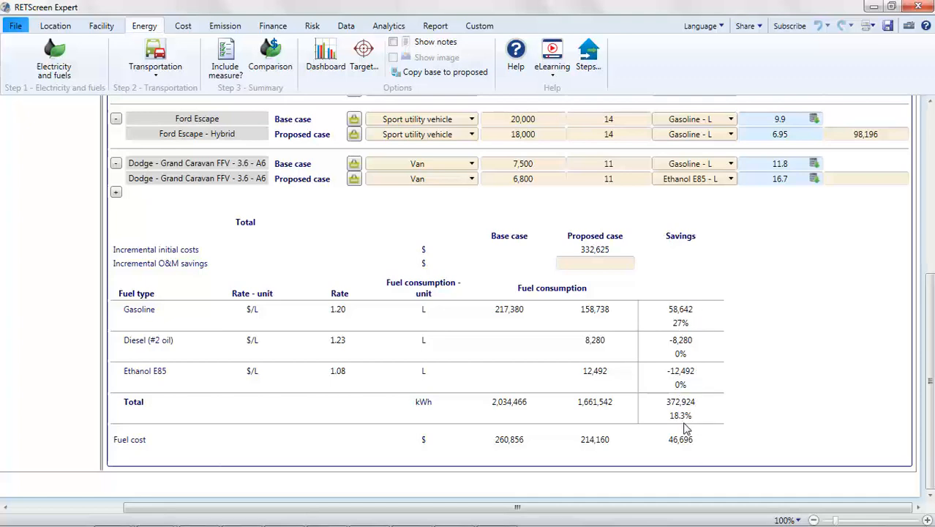
pyautogui.scroll(10, 692, 430)
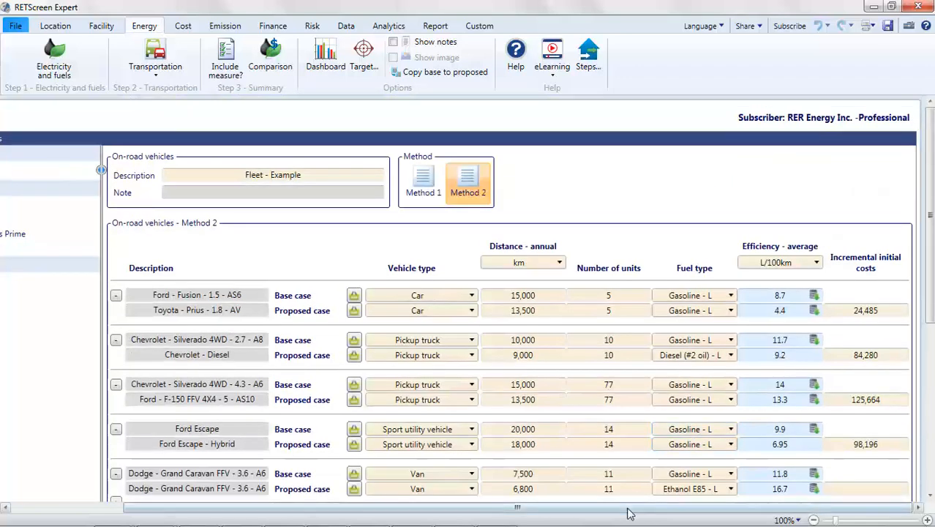
# Step: Check the measure summary's totals with the Honda Civic - Nissan Leaf measure excluded, and include that measure again
pyautogui.click(79, 284)
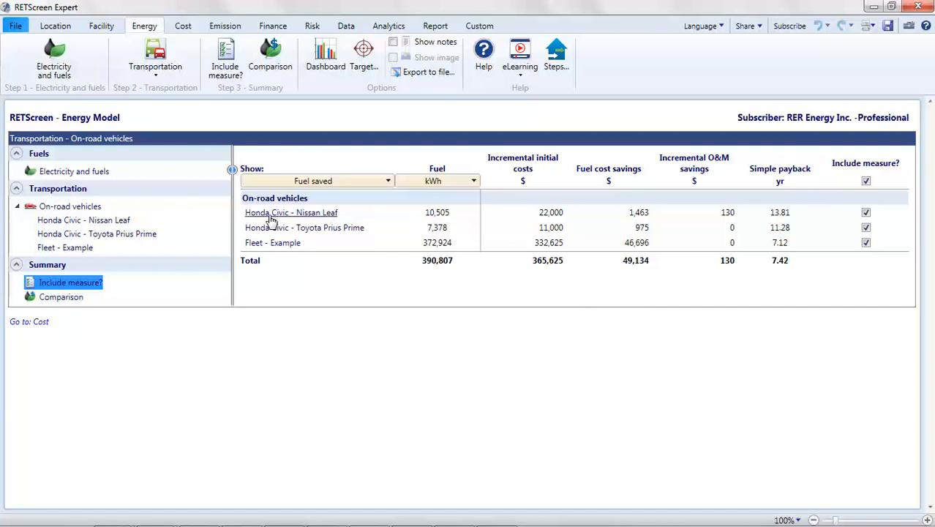
pyautogui.click(867, 214)
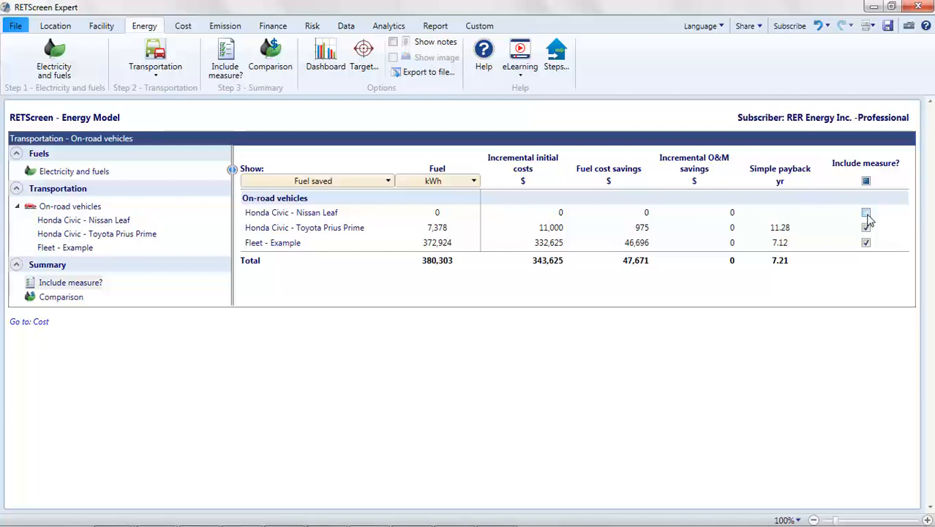
pyautogui.click(867, 213)
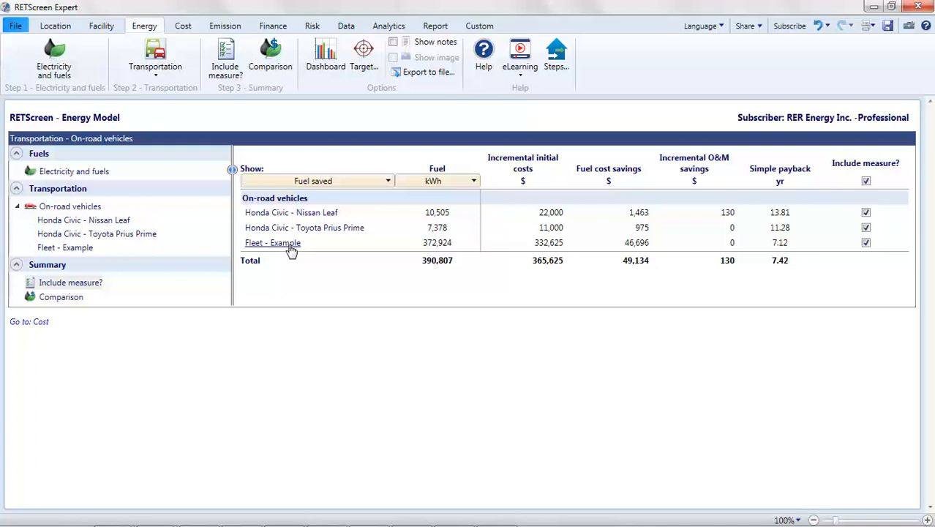
# Step: Exclude the Fleet - Example measure and switch the summary to show Fuel consumption - proposed case
pyautogui.click(867, 243)
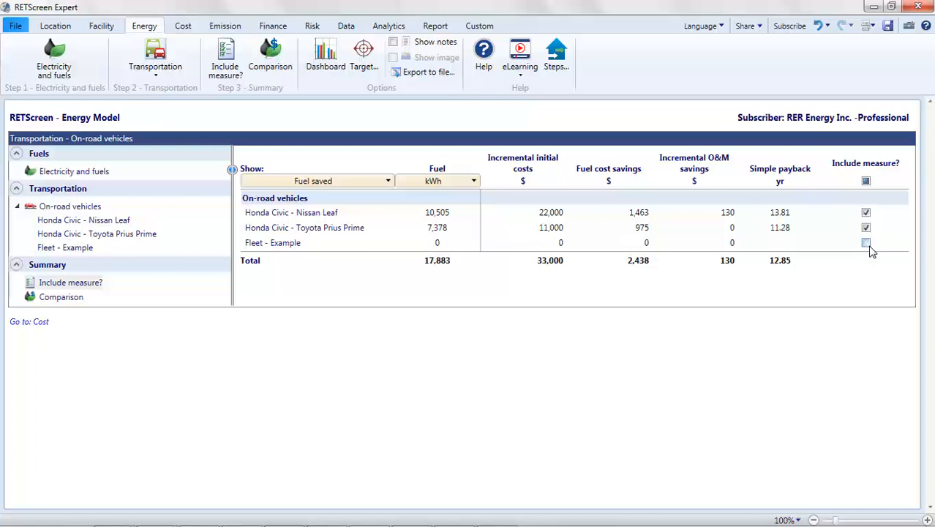
pyautogui.click(375, 184)
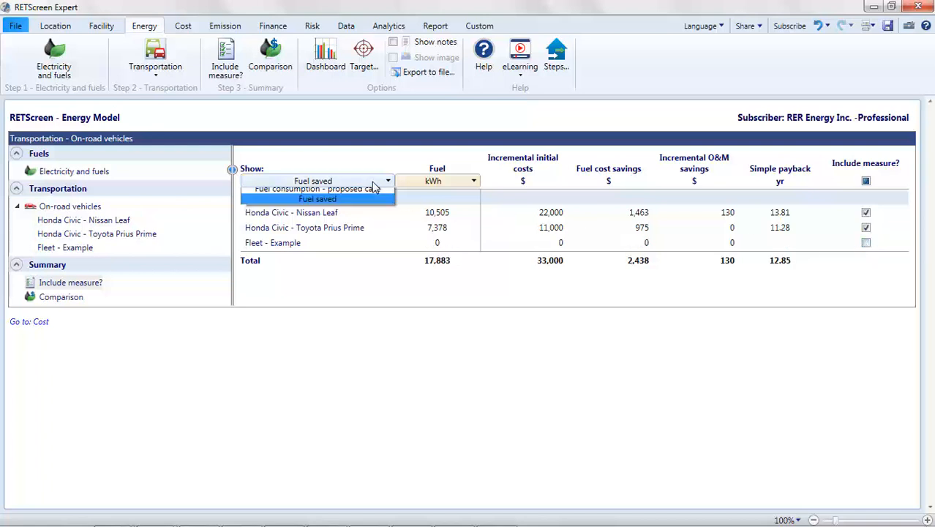
pyautogui.click(363, 207)
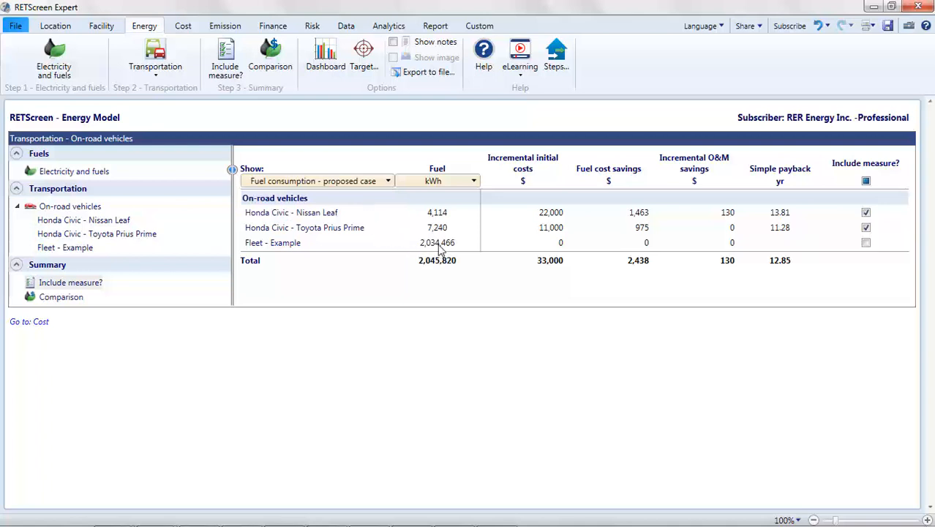
# Step: Include the Fleet - Example measure again and return to the program's home page
pyautogui.click(866, 243)
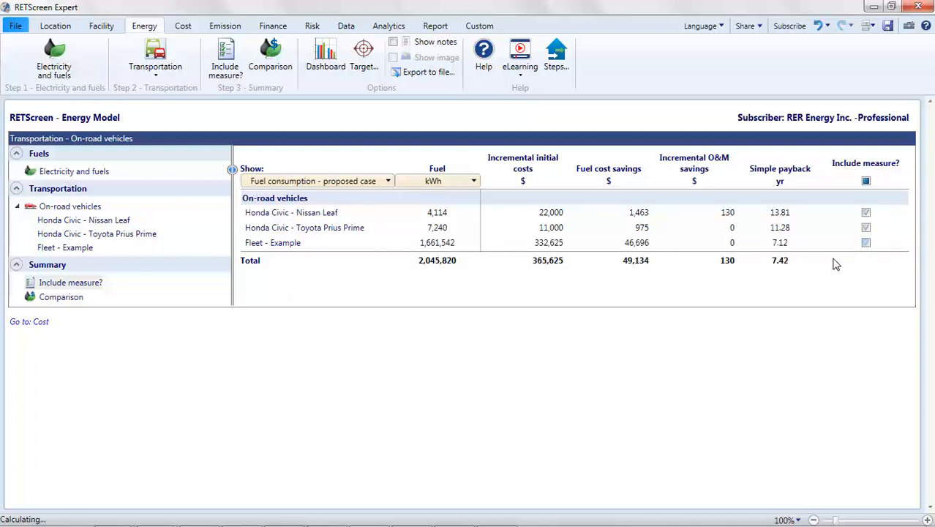
pyautogui.click(9, 28)
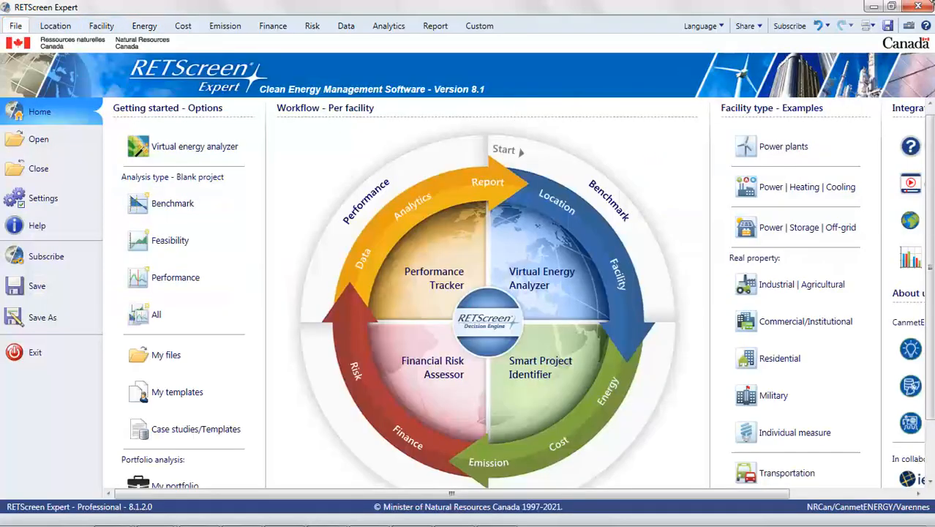